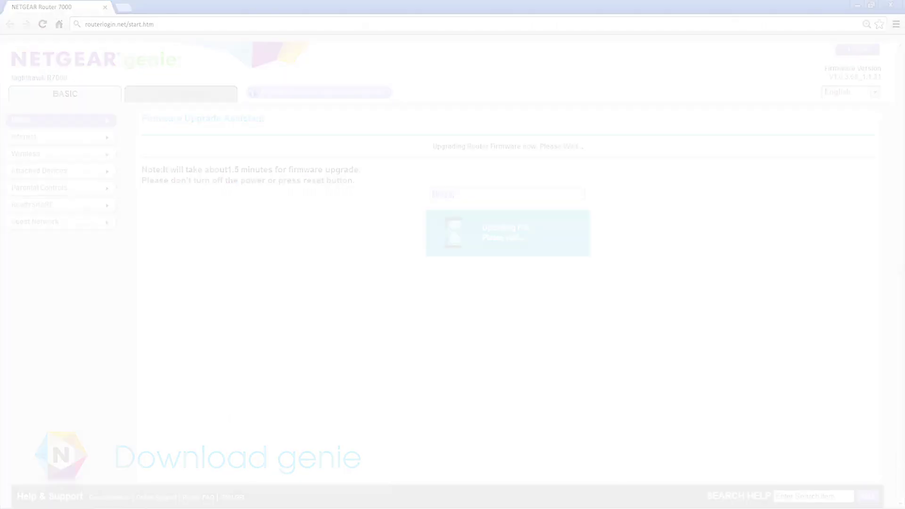
pyautogui.write('www.netgea')
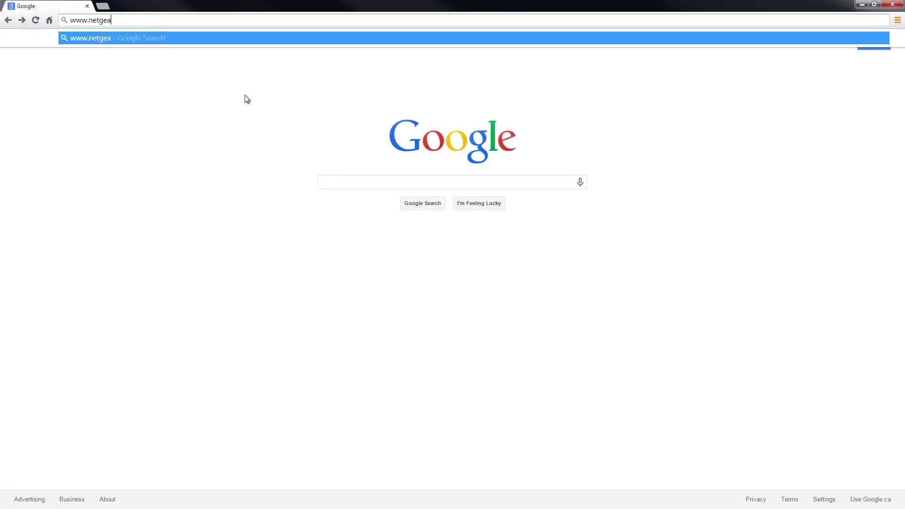
pyautogui.write('r.com/ge')
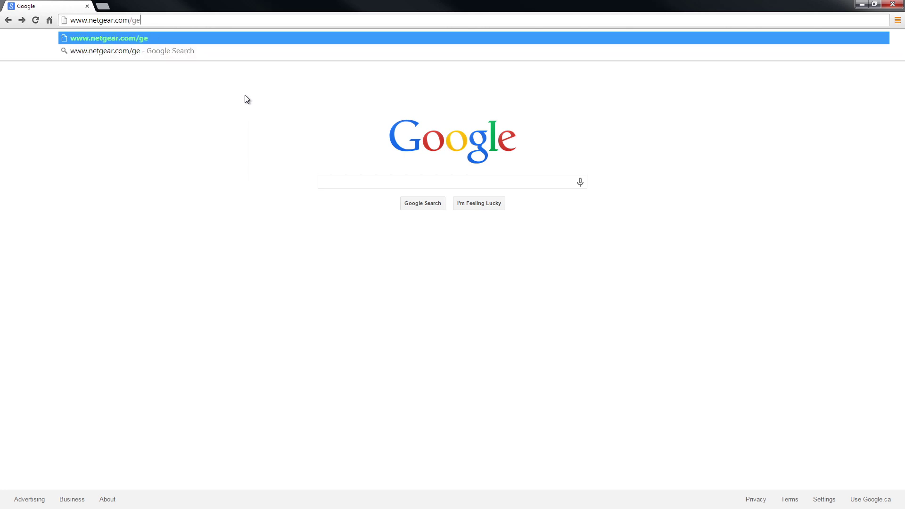
pyautogui.write('nie')
pyautogui.press('Return')
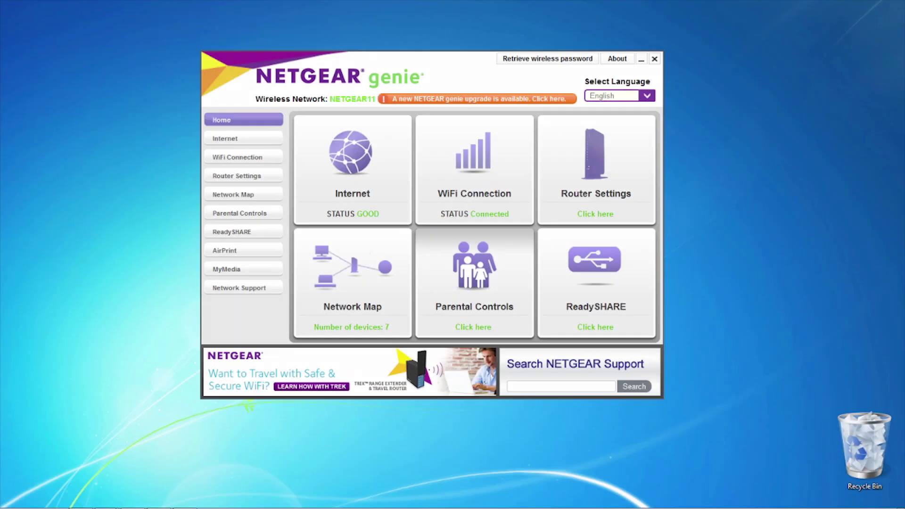
# - Start the genie upgrade from the orange banner, then bring up the Router Settings login
pyautogui.click(383, 98)
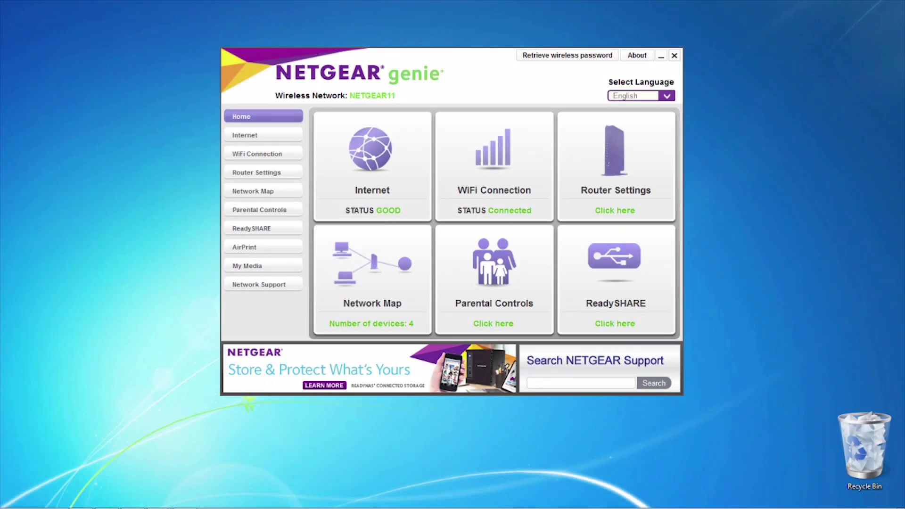
pyautogui.click(257, 172)
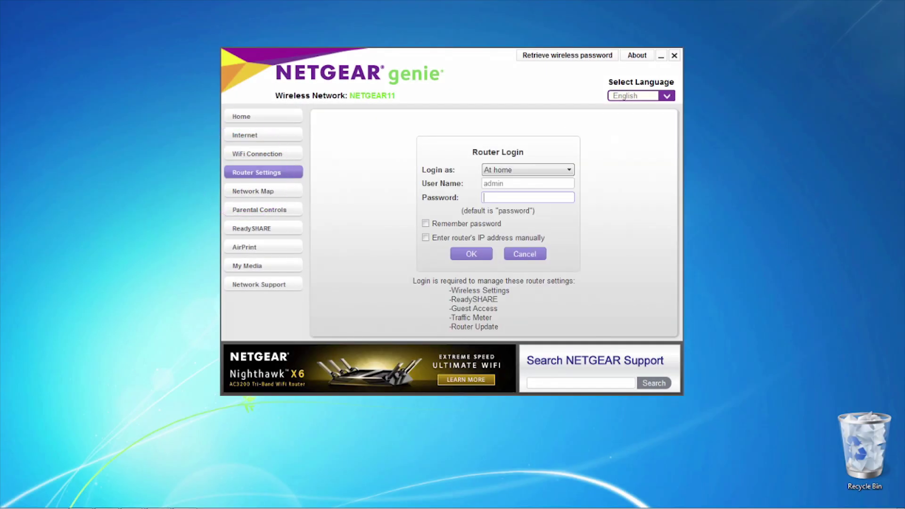
# - Sign up for a Remote access login account and confirm its activation email
pyautogui.click(527, 171)
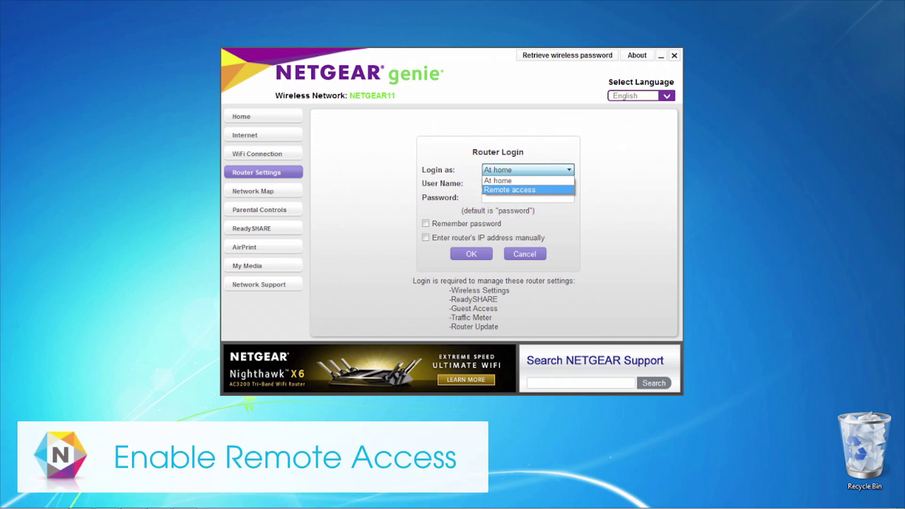
pyautogui.click(522, 185)
pyautogui.click(493, 252)
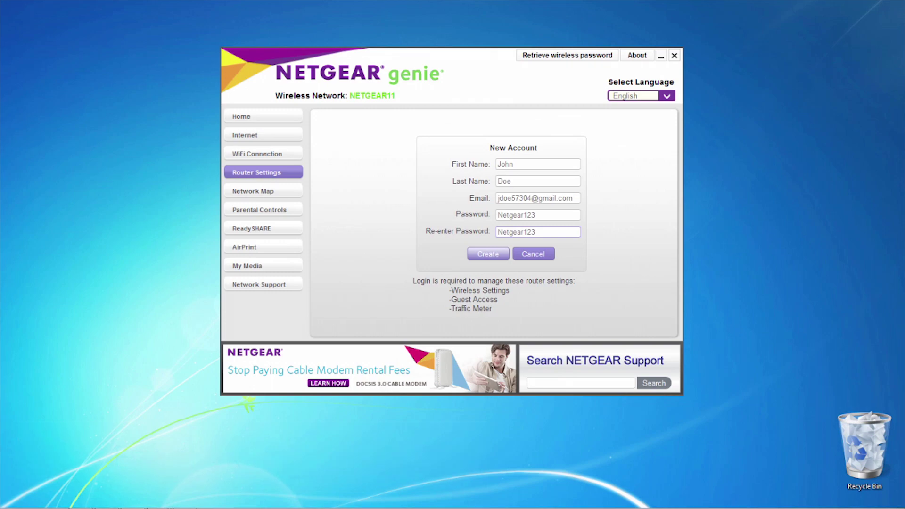
pyautogui.click(487, 254)
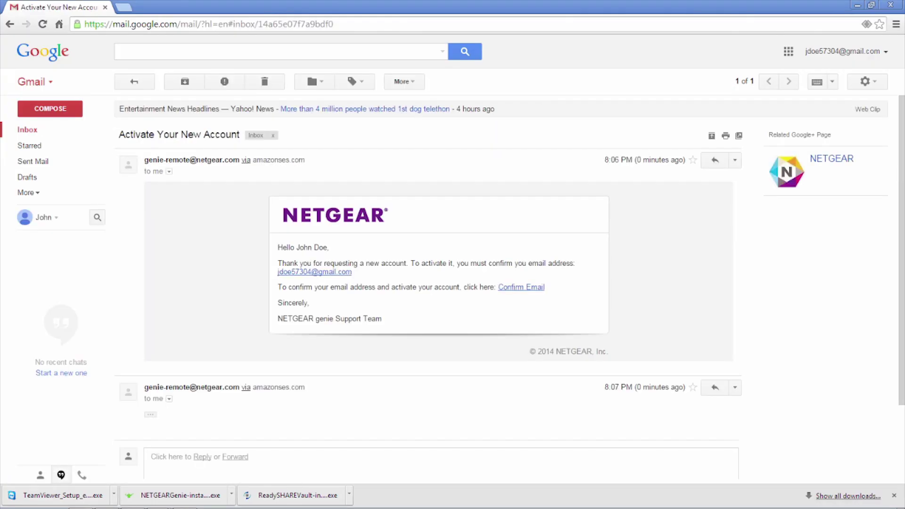
pyautogui.click(521, 287)
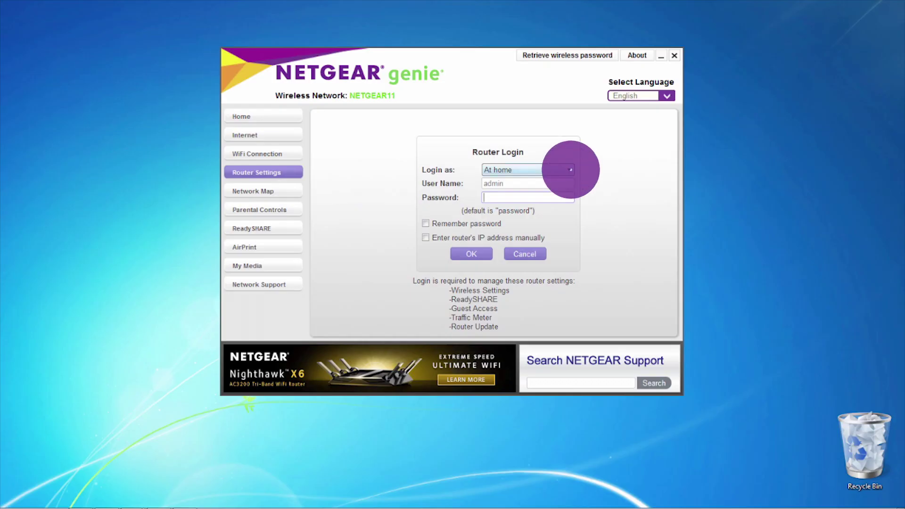
# - Log in to the router with Login as set to Remote access
pyautogui.click(569, 166)
pyautogui.click(509, 185)
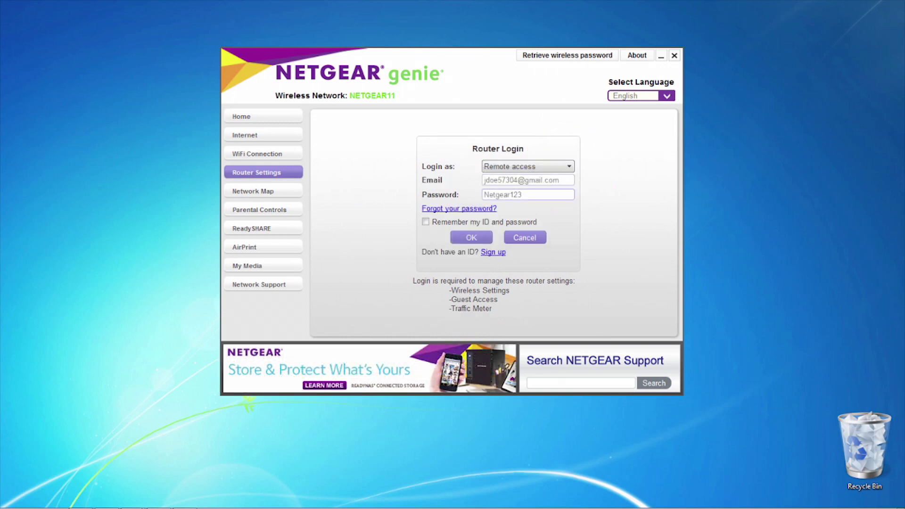
pyautogui.click(471, 237)
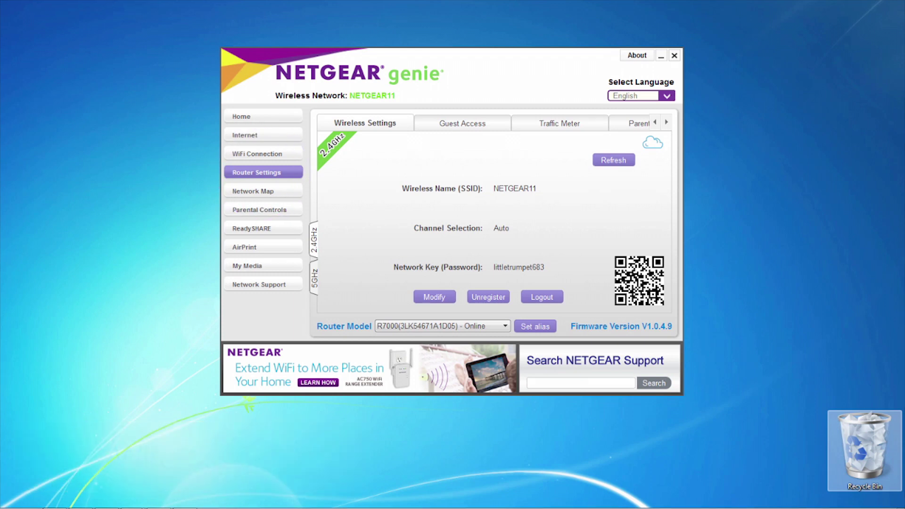
# - Make the wireless settings editable, then open the Guest Access tab for editing
pyautogui.click(434, 297)
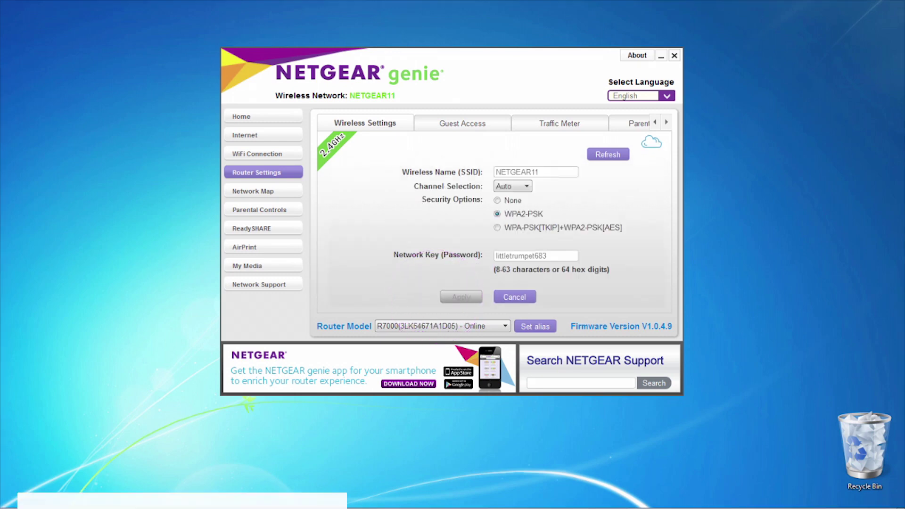
pyautogui.click(463, 123)
pyautogui.click(460, 297)
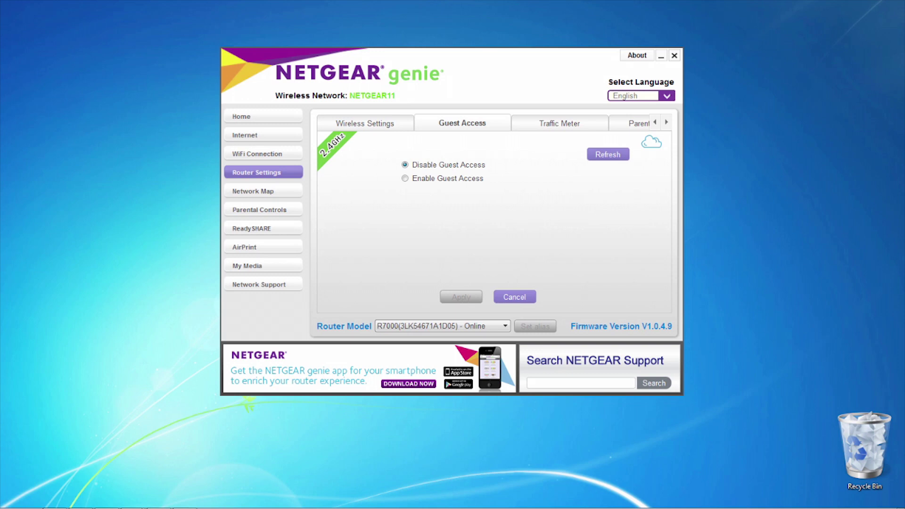
# - Enable guest access for NETGEAR-Guest, apply it, then view the network map
pyautogui.click(405, 178)
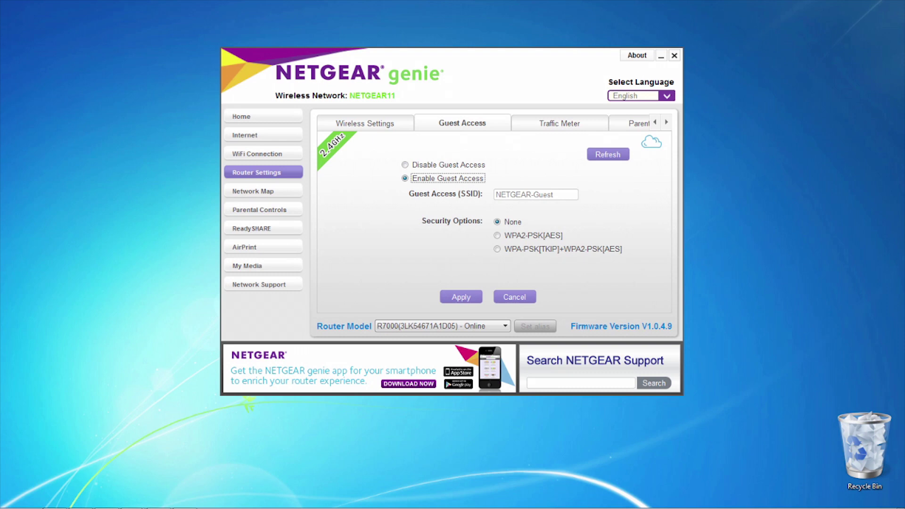
pyautogui.click(461, 297)
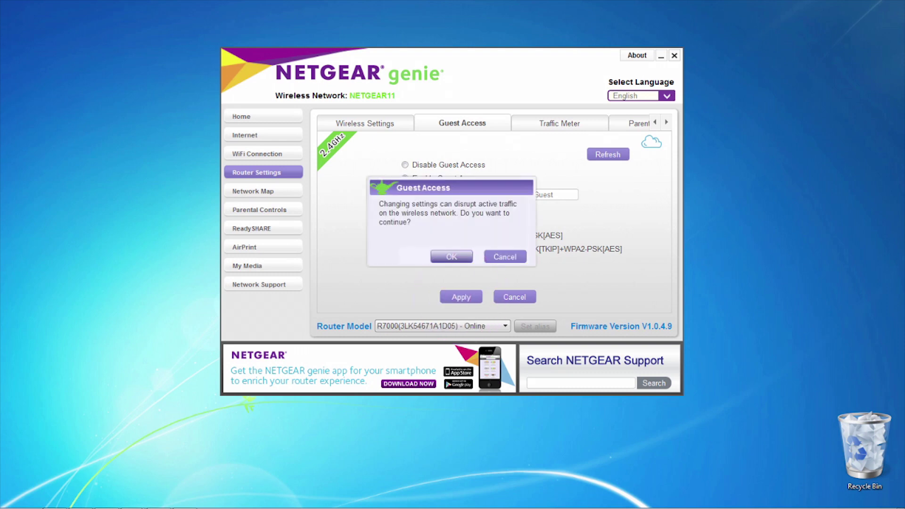
pyautogui.click(252, 191)
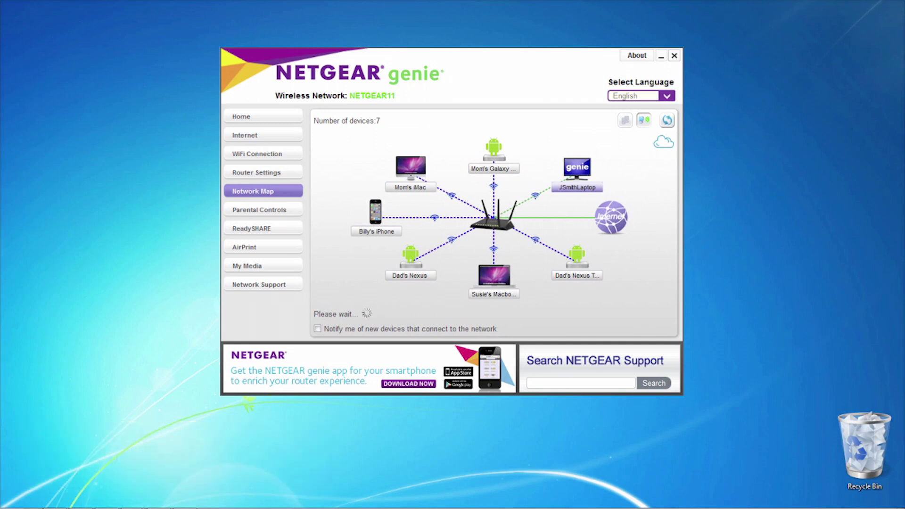
pyautogui.click(317, 314)
pyautogui.click(375, 213)
pyautogui.click(493, 297)
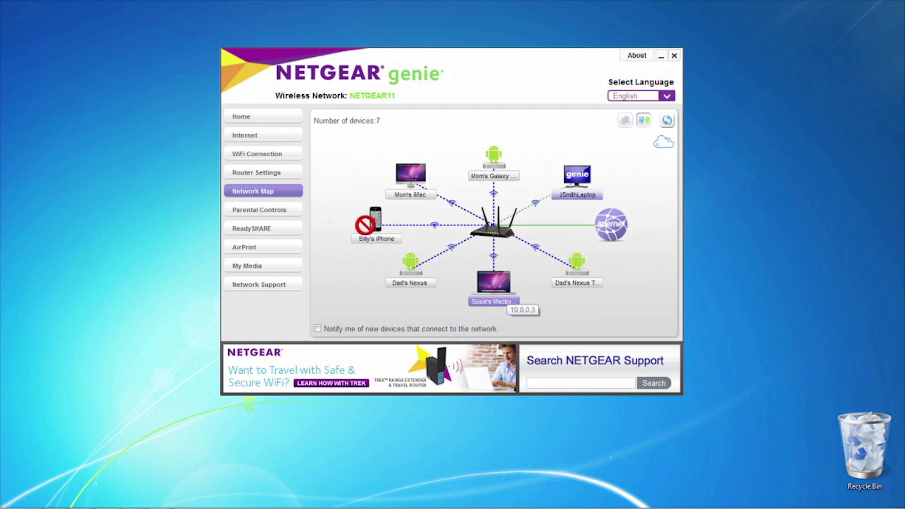